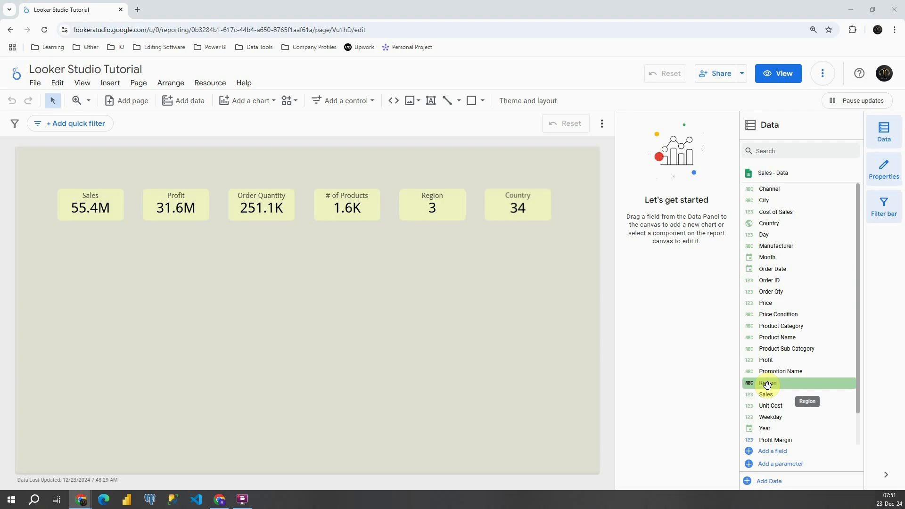
Add a donut chart below the Sales and Profit scorecards and set its dimension to Region.
{"action": "left_click", "coordinate": [255, 102]}
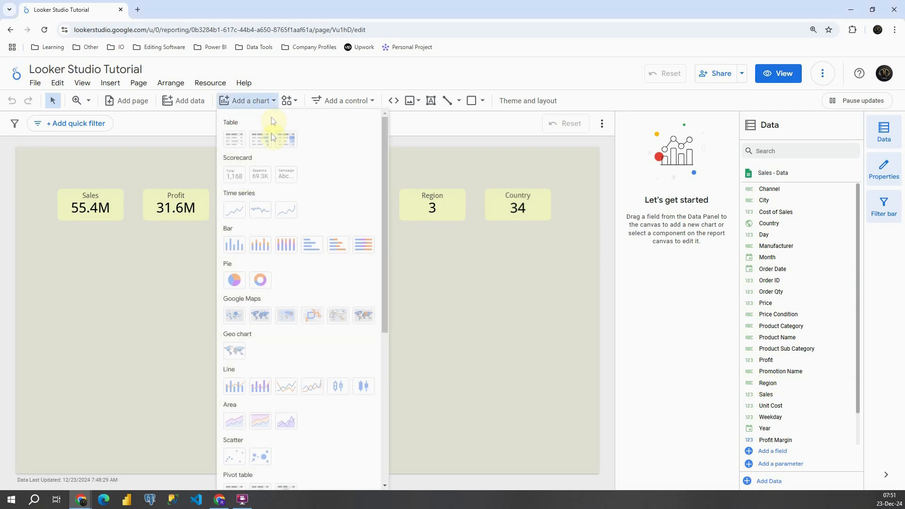
{"action": "left_click", "coordinate": [262, 279]}
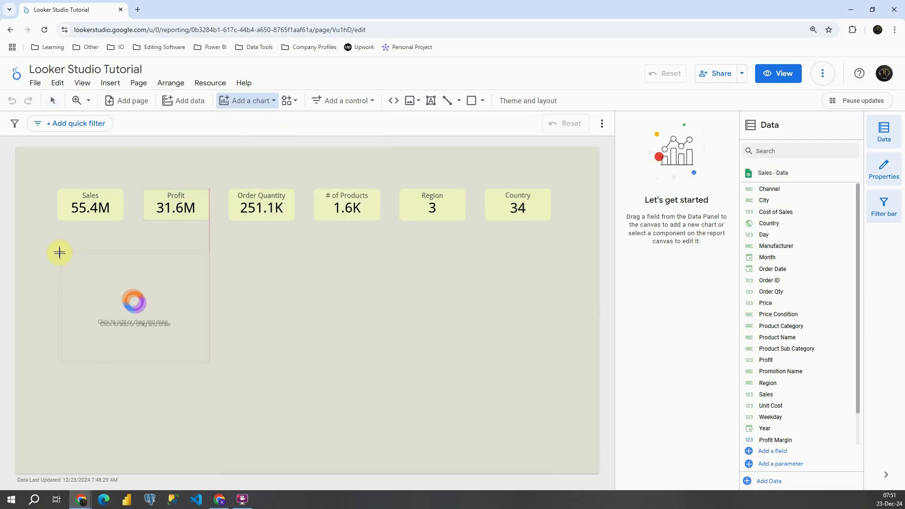
{"action": "key", "text": "Escape"}
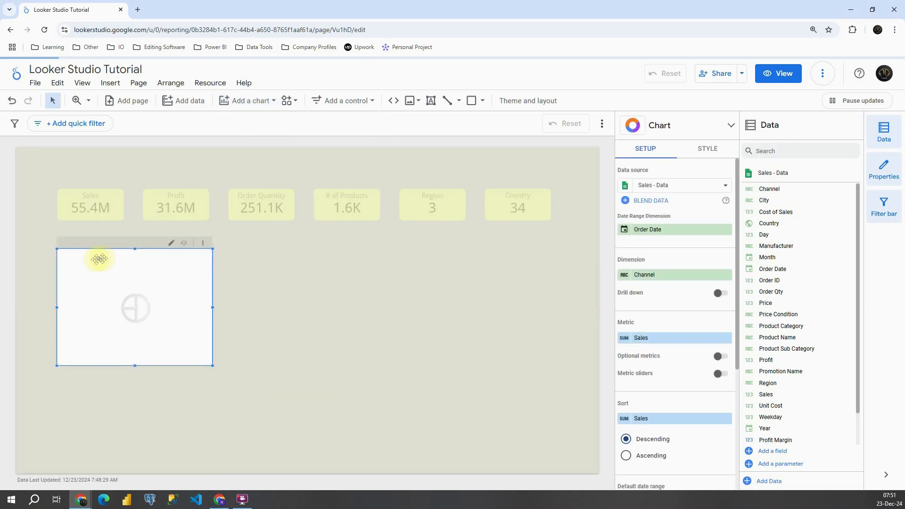
{"action": "left_click_drag", "start_coordinate": [109, 256], "coordinate": [109, 252]}
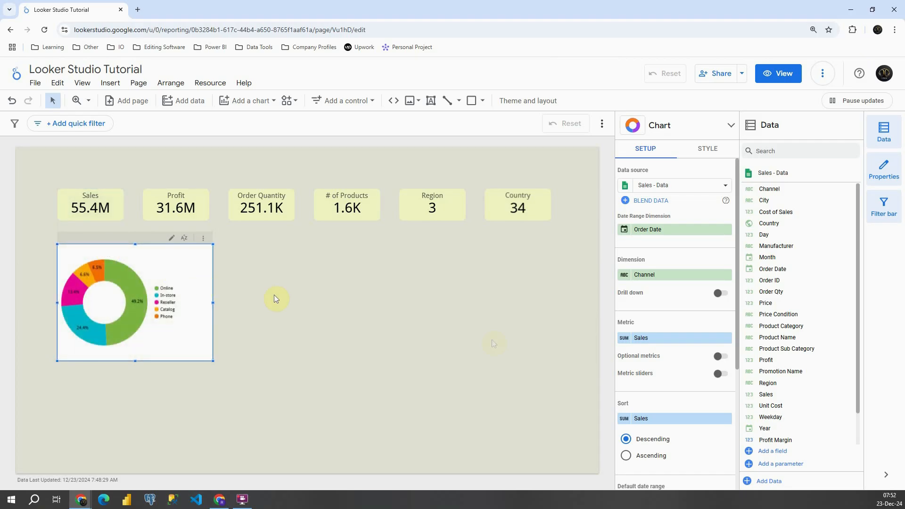
{"action": "left_click_drag", "start_coordinate": [791, 385], "coordinate": [667, 282]}
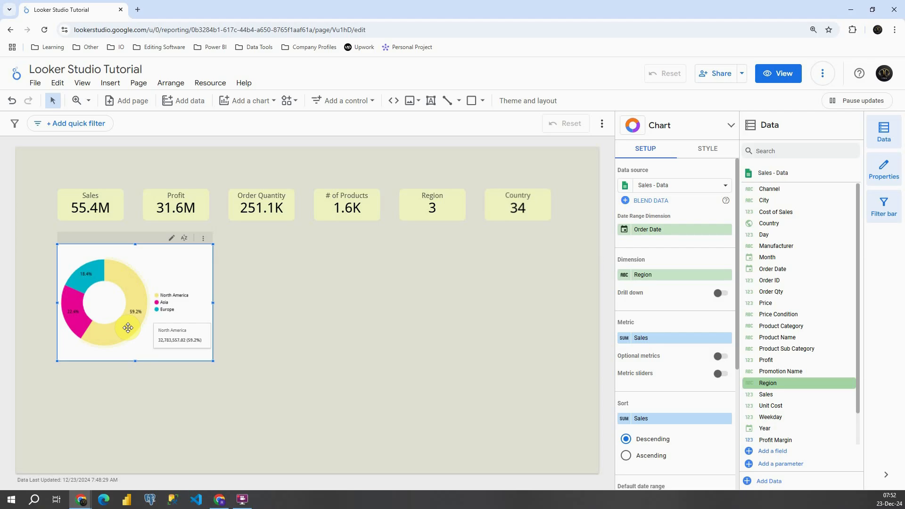
{"action": "left_click", "coordinate": [235, 295]}
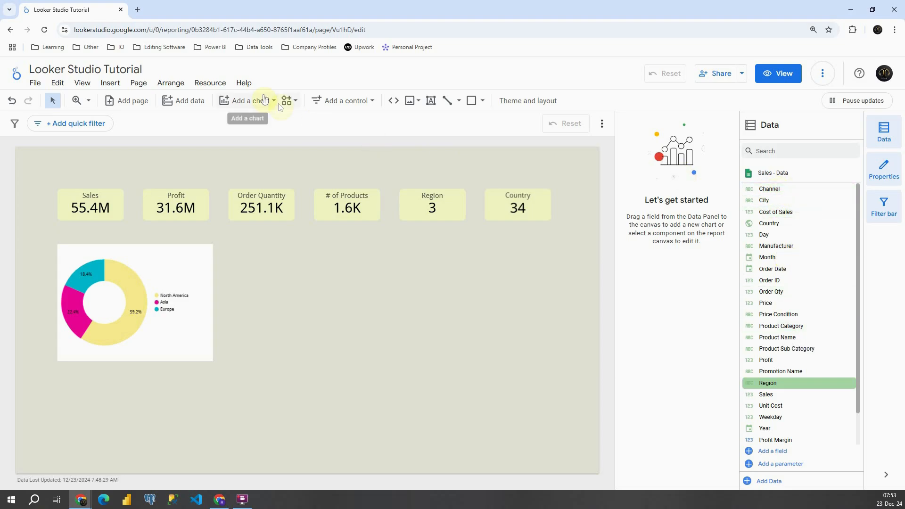
Add a column chart beside the donut chart, aligned with its upper edge.
{"action": "left_click", "coordinate": [258, 97]}
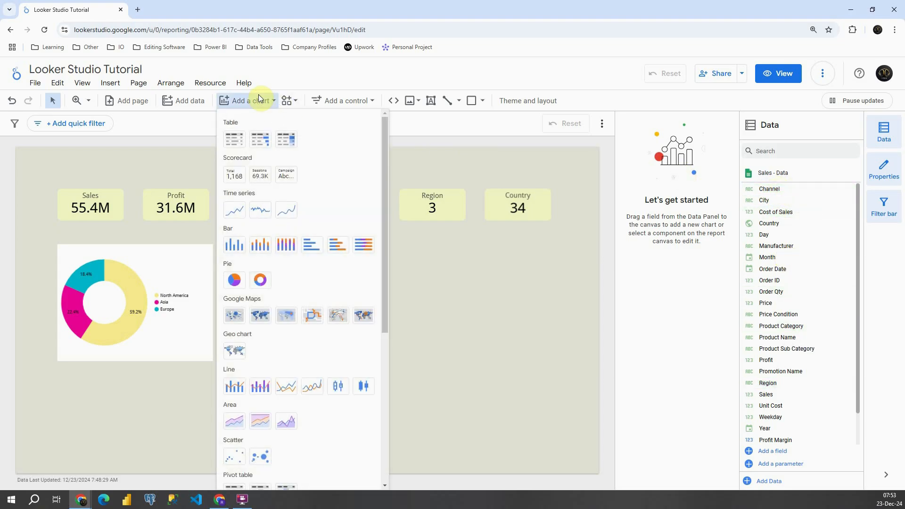
{"action": "left_click", "coordinate": [234, 246]}
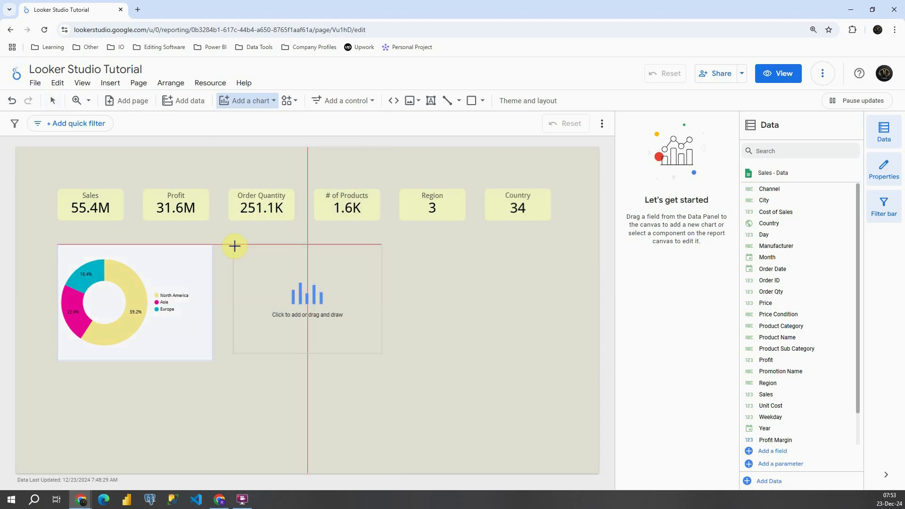
{"action": "left_click", "coordinate": [234, 247]}
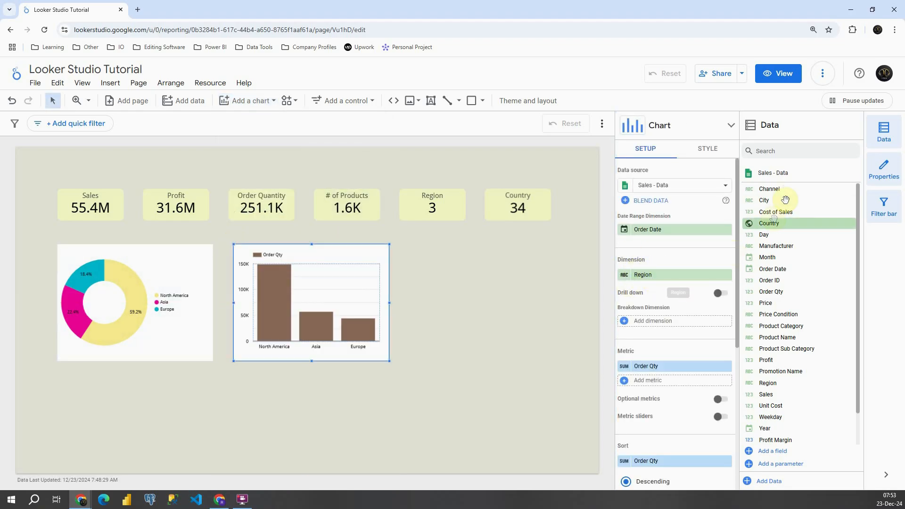
Plot Sales by Channel in the new column chart and widen it to about the middle of the Region scorecard.
{"action": "left_click_drag", "start_coordinate": [782, 189], "coordinate": [667, 275]}
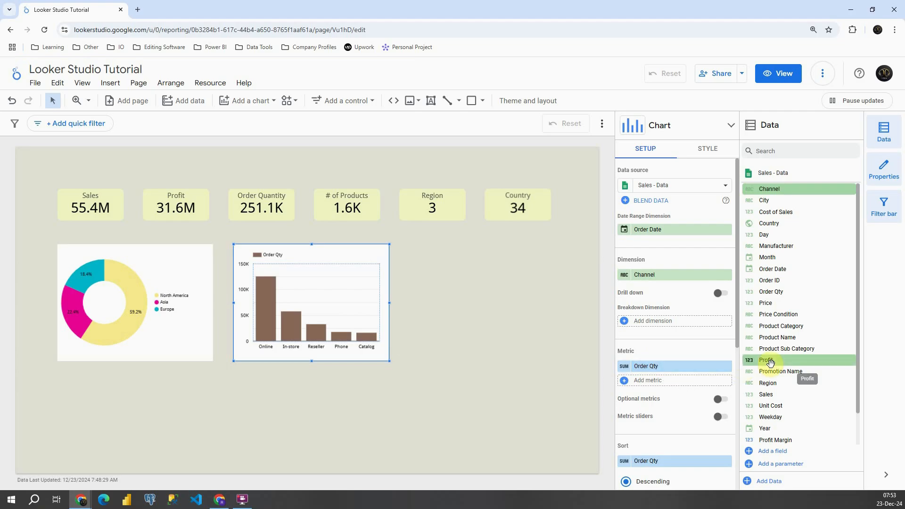
{"action": "left_click_drag", "start_coordinate": [766, 395], "coordinate": [645, 371]}
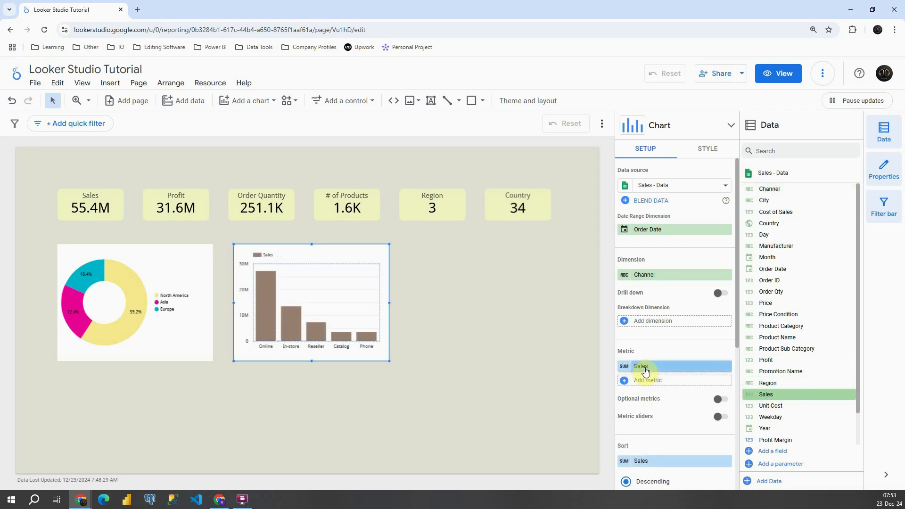
{"action": "left_click_drag", "start_coordinate": [389, 361], "coordinate": [434, 359]}
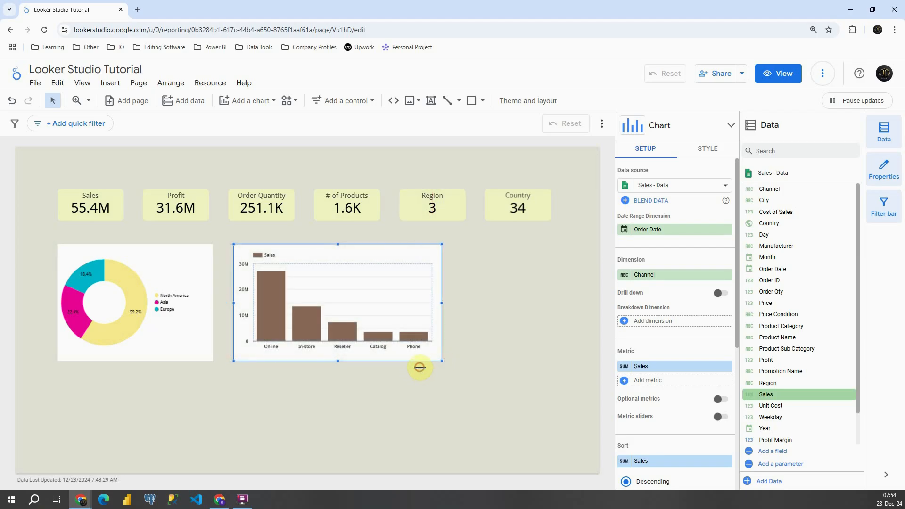
{"action": "left_click", "coordinate": [490, 269]}
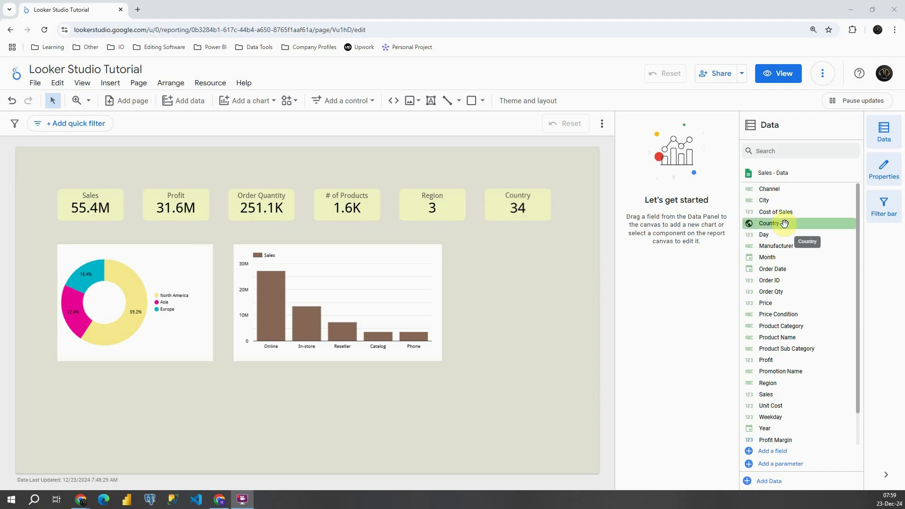
Add a geo chart to the report directly below the donut chart.
{"action": "left_click", "coordinate": [253, 104]}
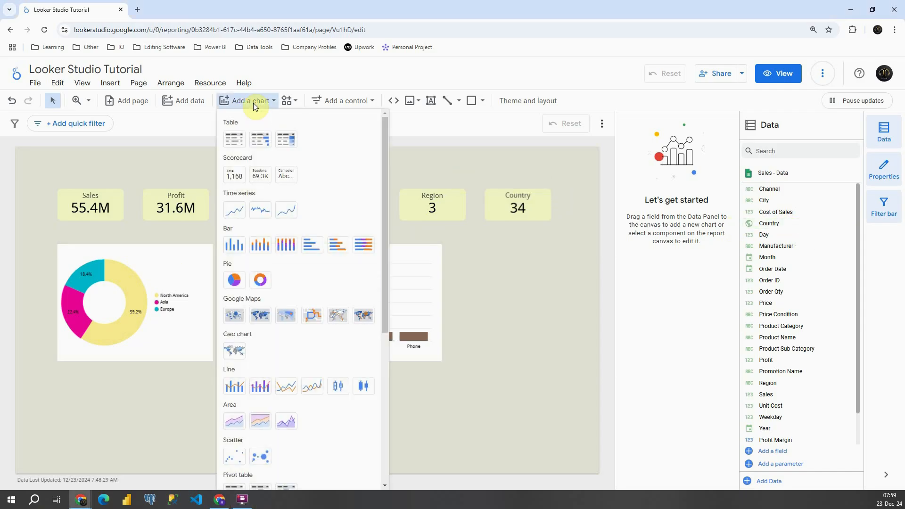
{"action": "left_click", "coordinate": [230, 352]}
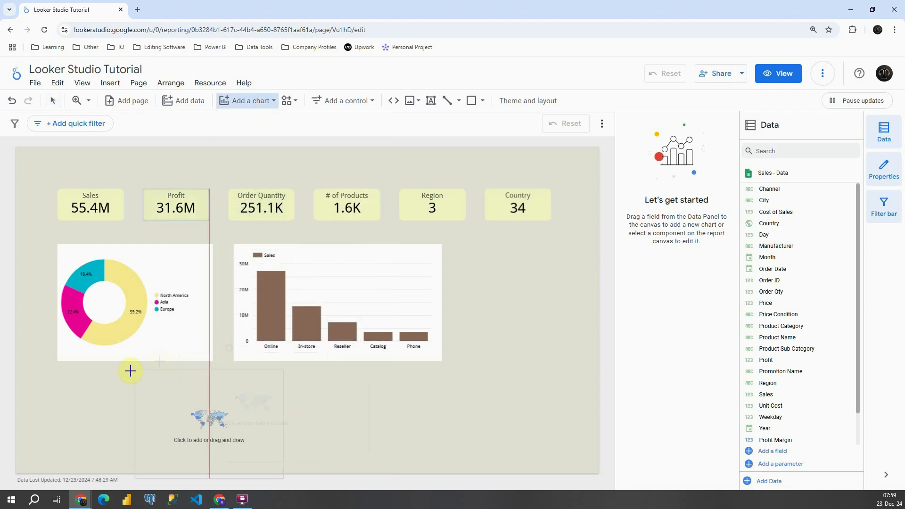
{"action": "left_click", "coordinate": [58, 367]}
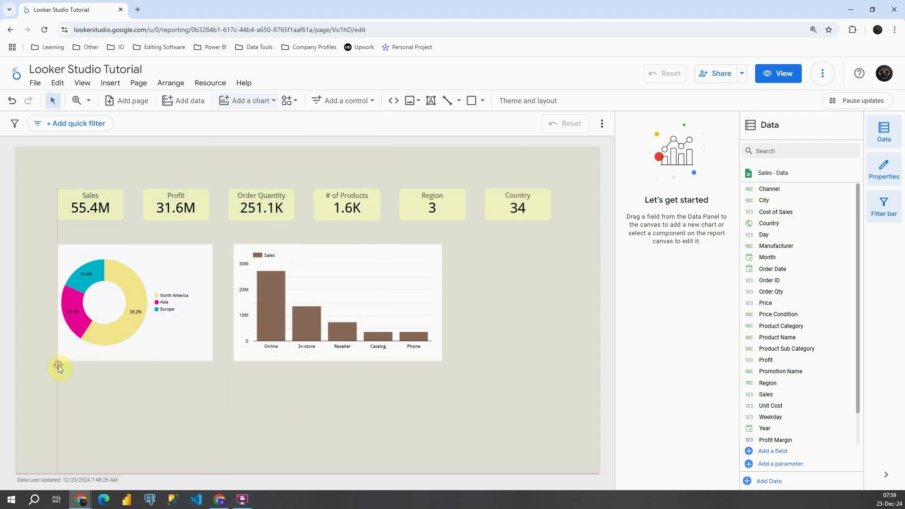
Move the donut and column charts up closer to the scorecards, and shift the geo chart up beneath the donut chart.
{"action": "left_click_drag", "start_coordinate": [153, 258], "coordinate": [154, 245]}
{"action": "left_click_drag", "start_coordinate": [297, 259], "coordinate": [297, 246]}
{"action": "left_click", "coordinate": [164, 395]}
{"action": "left_click_drag", "start_coordinate": [164, 394], "coordinate": [165, 380]}
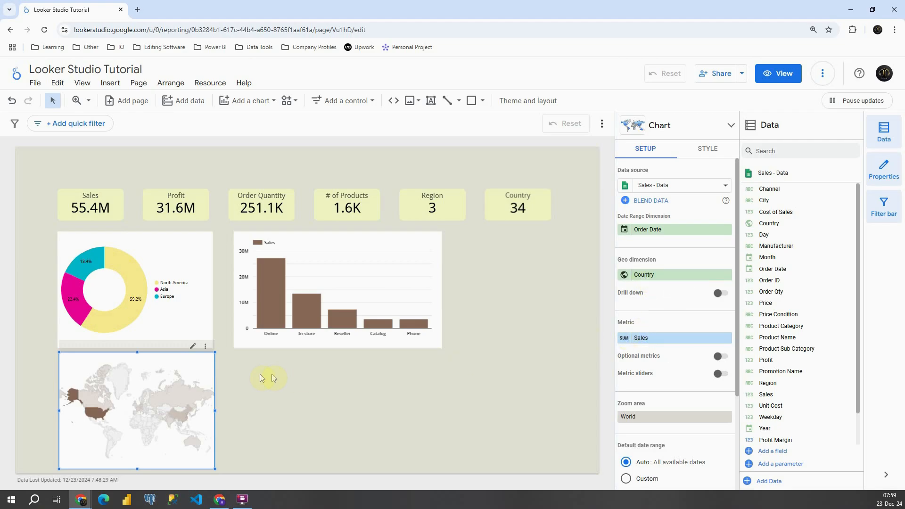
{"action": "left_click", "coordinate": [229, 375]}
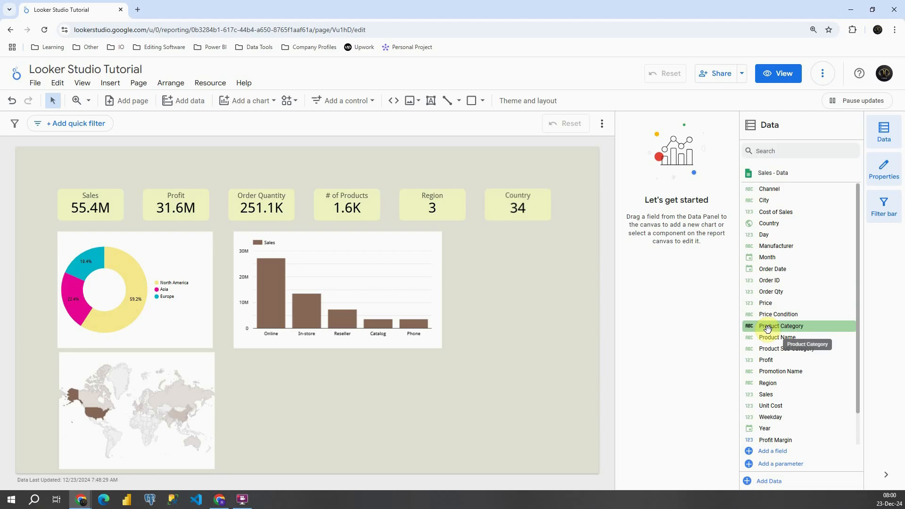
Add a second column chart beside the geo chart and fit it to the width of the Channel chart above.
{"action": "left_click", "coordinate": [251, 102]}
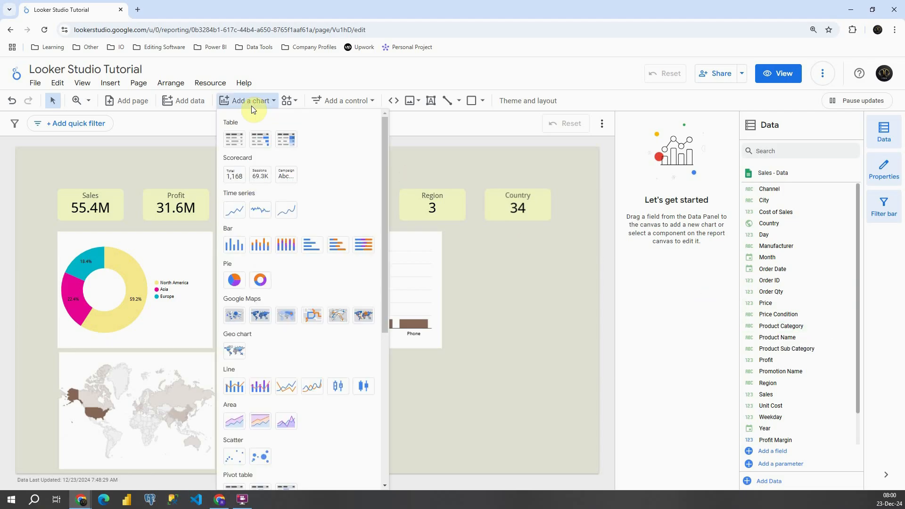
{"action": "left_click", "coordinate": [234, 244]}
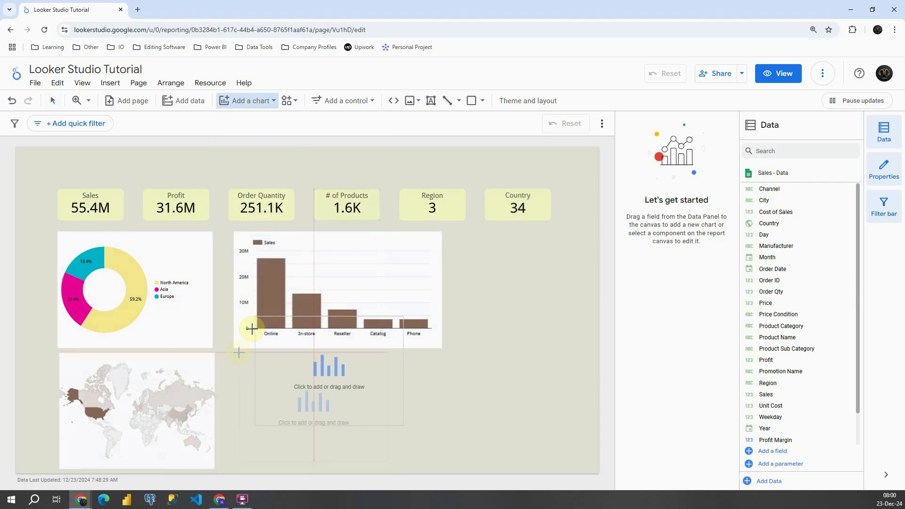
{"action": "left_click", "coordinate": [233, 361]}
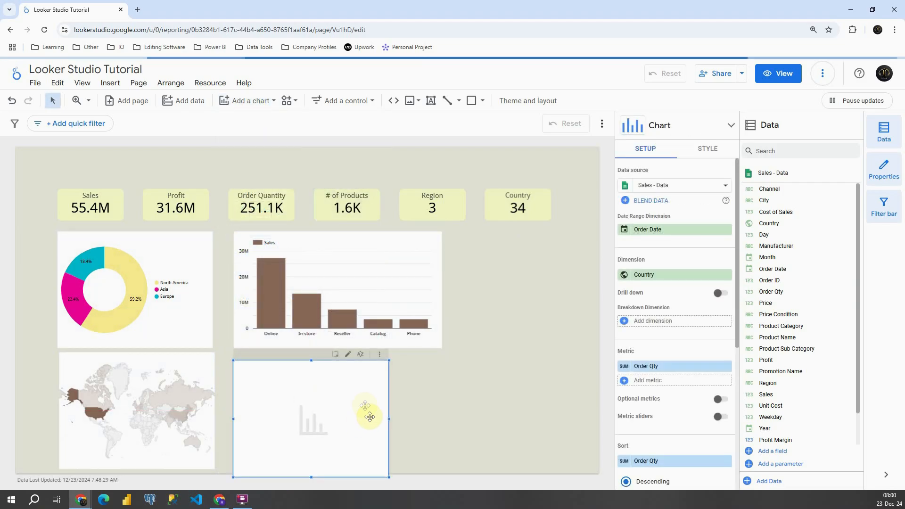
{"action": "left_click_drag", "start_coordinate": [348, 403], "coordinate": [440, 409]}
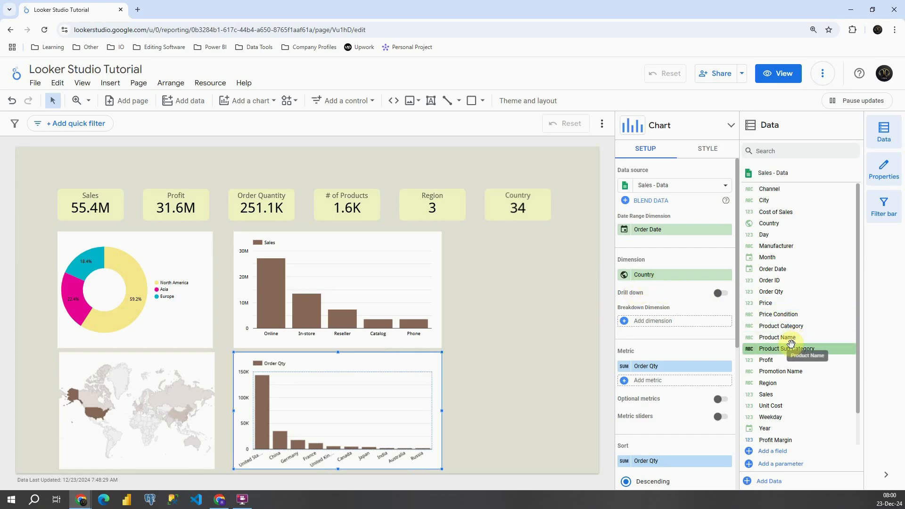
Set the lower column chart's dimension to Product Category and replace its Order Qty metric with Sales.
{"action": "left_click_drag", "start_coordinate": [794, 327], "coordinate": [673, 279]}
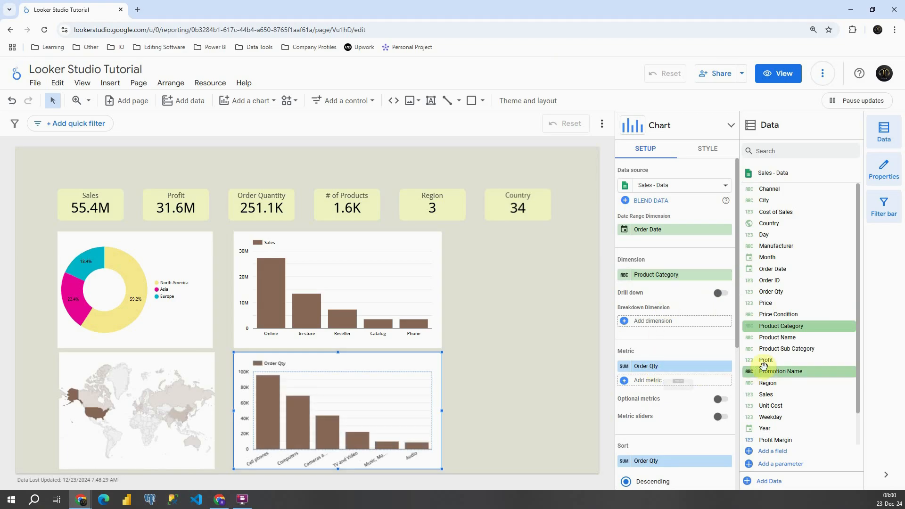
{"action": "left_click_drag", "start_coordinate": [758, 394], "coordinate": [646, 369]}
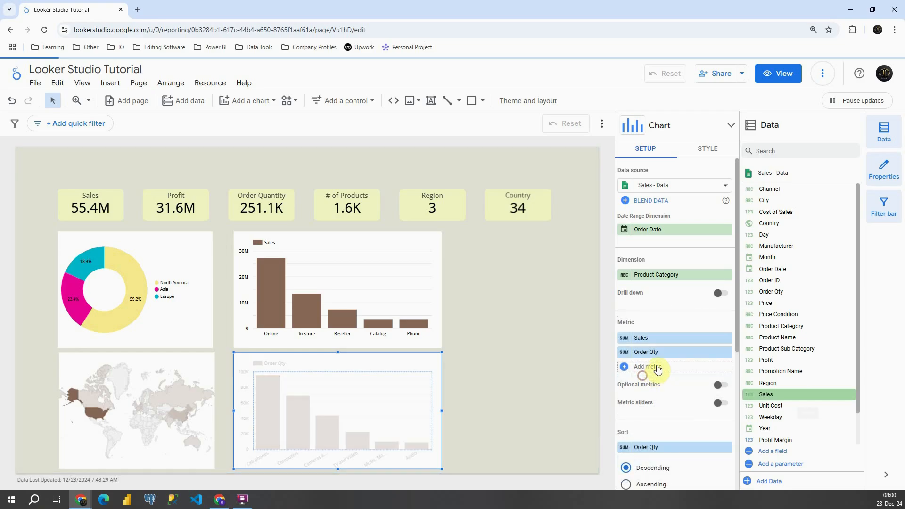
{"action": "left_click", "coordinate": [726, 352]}
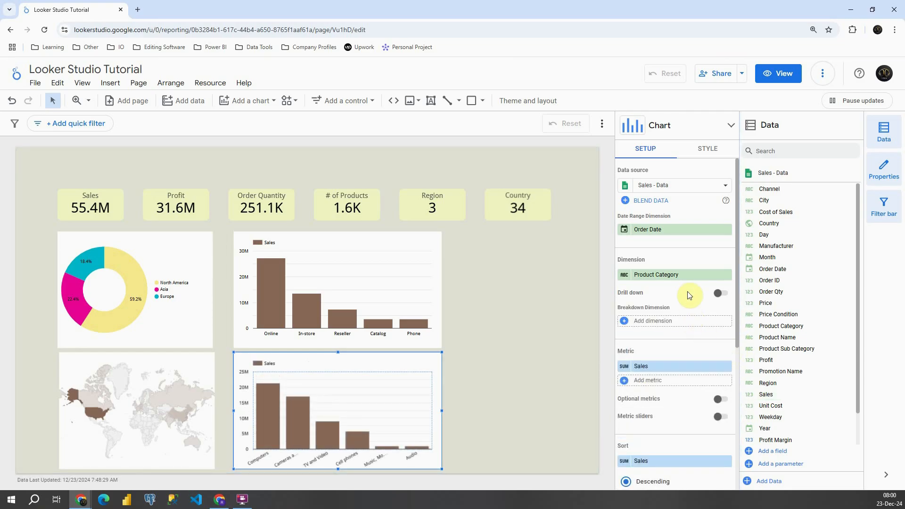
Enable drill down on the Product Category chart and add Product Sub Category and Product Name as further levels.
{"action": "left_click", "coordinate": [719, 295]}
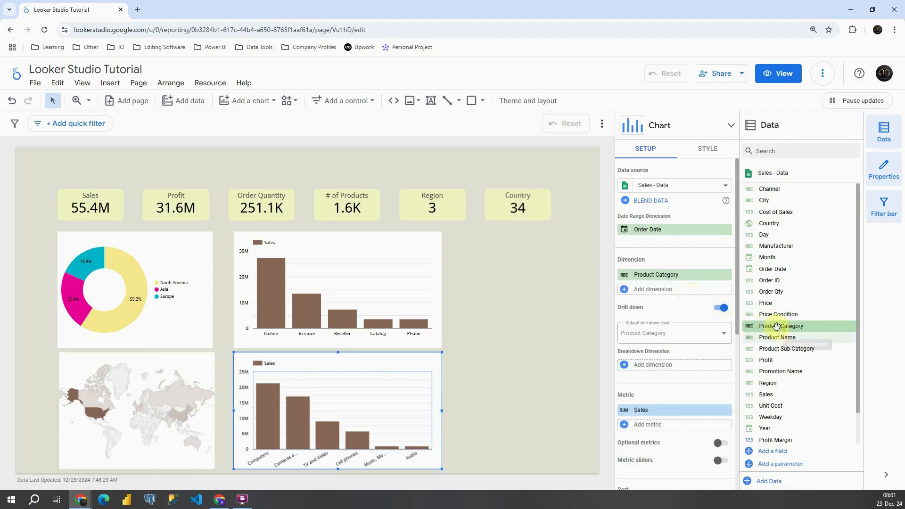
{"action": "left_click_drag", "start_coordinate": [777, 349], "coordinate": [674, 289]}
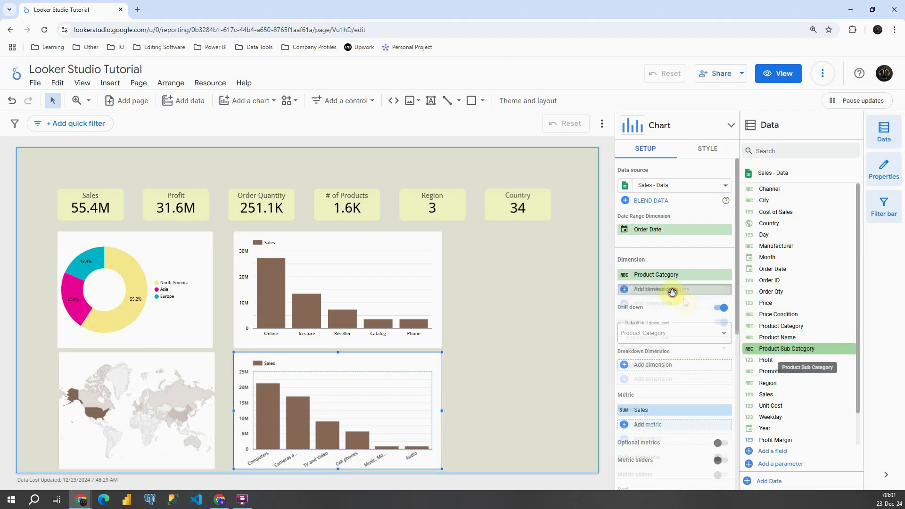
{"action": "left_click_drag", "start_coordinate": [774, 338], "coordinate": [665, 308]}
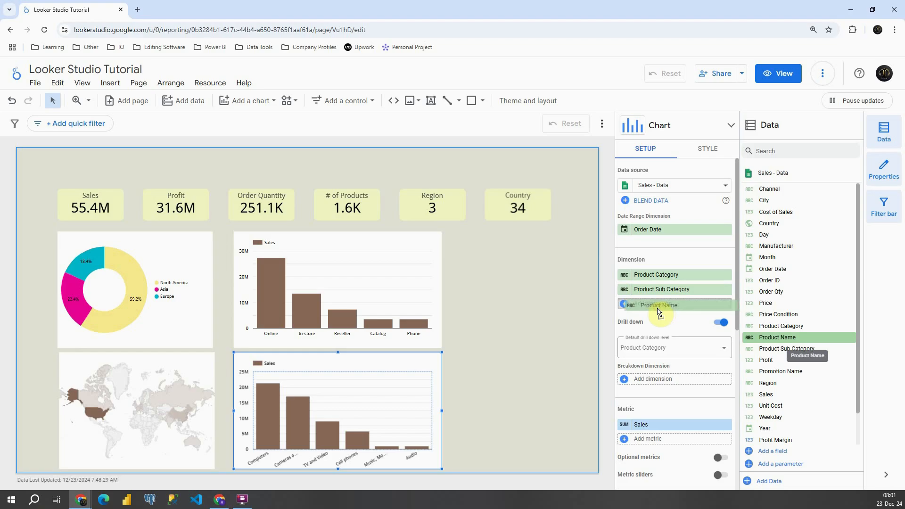
{"action": "left_click", "coordinate": [489, 334]}
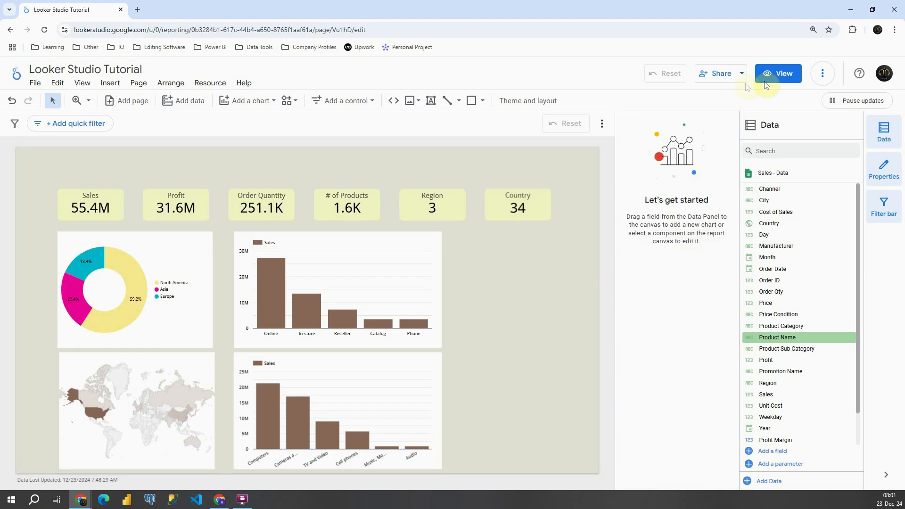
View the report and drill the product chart down to Product Sub Category and Product Name, then return it to Product Category.
{"action": "left_click", "coordinate": [782, 80]}
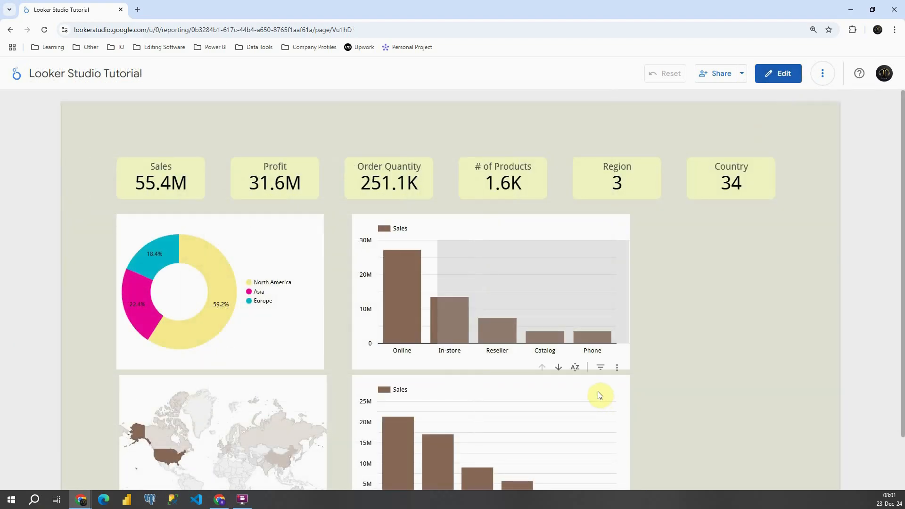
{"action": "scroll", "coordinate": [448, 395], "scroll_direction": "down", "scroll_amount": 2}
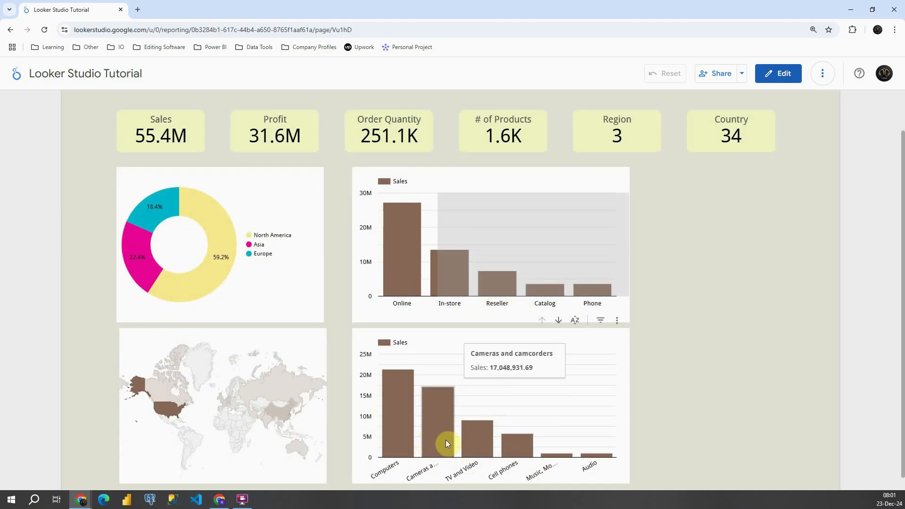
{"action": "left_click", "coordinate": [557, 321]}
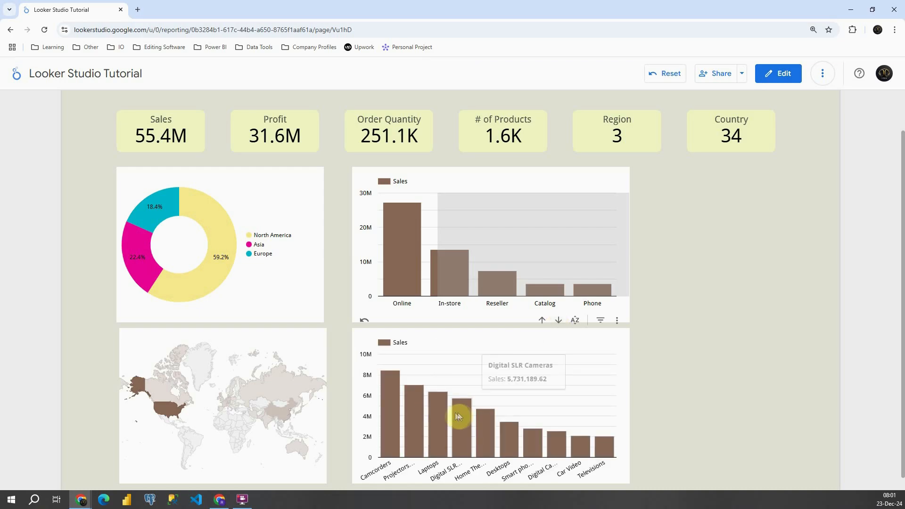
{"action": "left_click", "coordinate": [557, 322]}
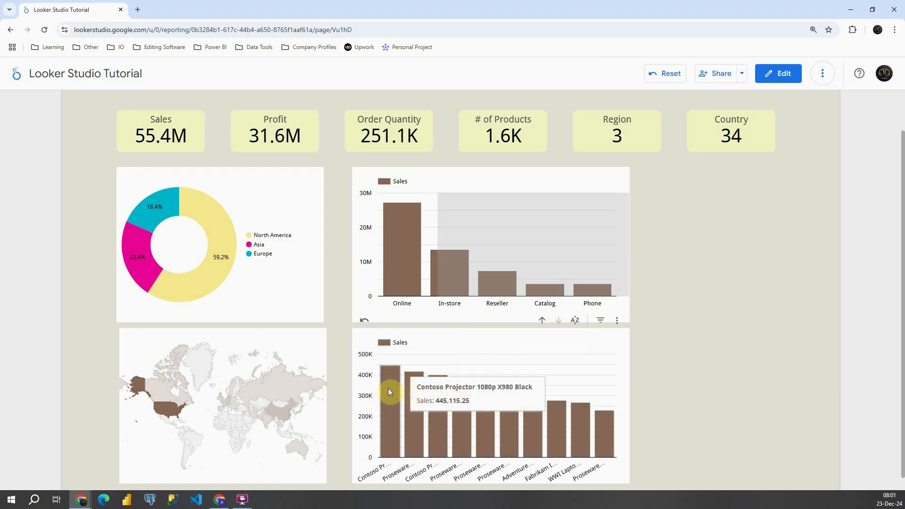
{"action": "left_click", "coordinate": [540, 321]}
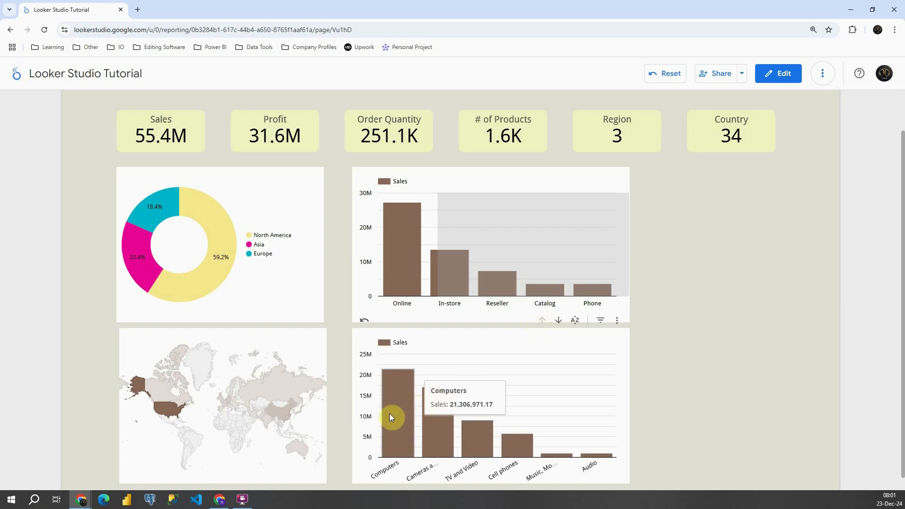
Filter the report by the Computers category and drill the product chart down to Product Sub Category.
{"action": "left_click", "coordinate": [389, 413]}
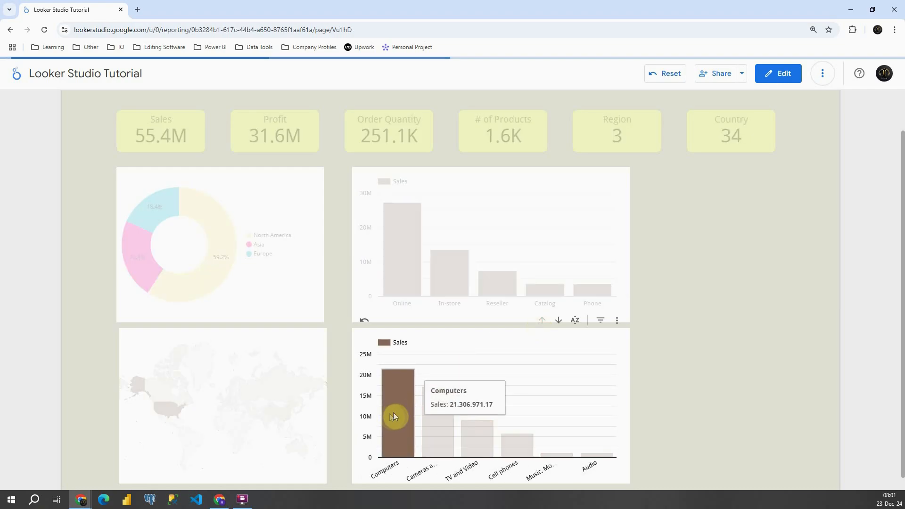
{"action": "left_click", "coordinate": [559, 320]}
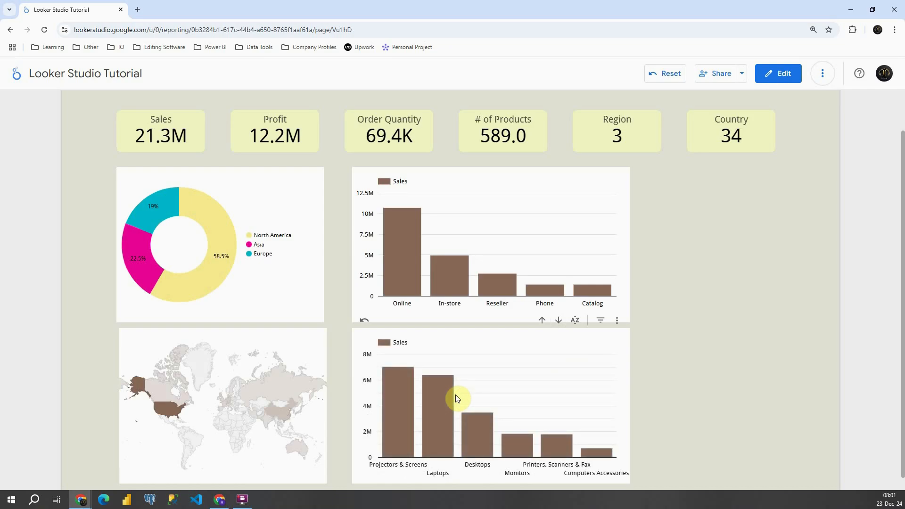
Filter the report by Projectors & Screens, drill the product chart down to Product Name, and return it to the unfiltered Product Category level.
{"action": "left_click", "coordinate": [393, 405]}
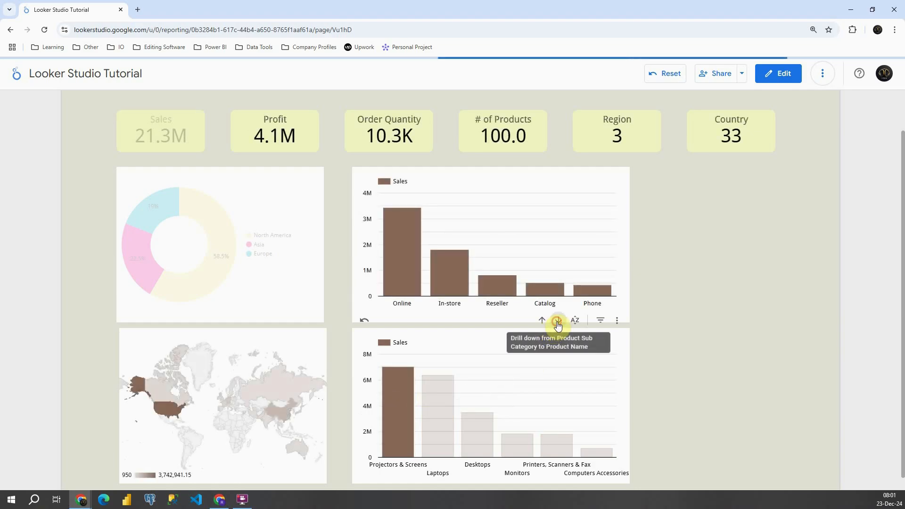
{"action": "left_click", "coordinate": [557, 322]}
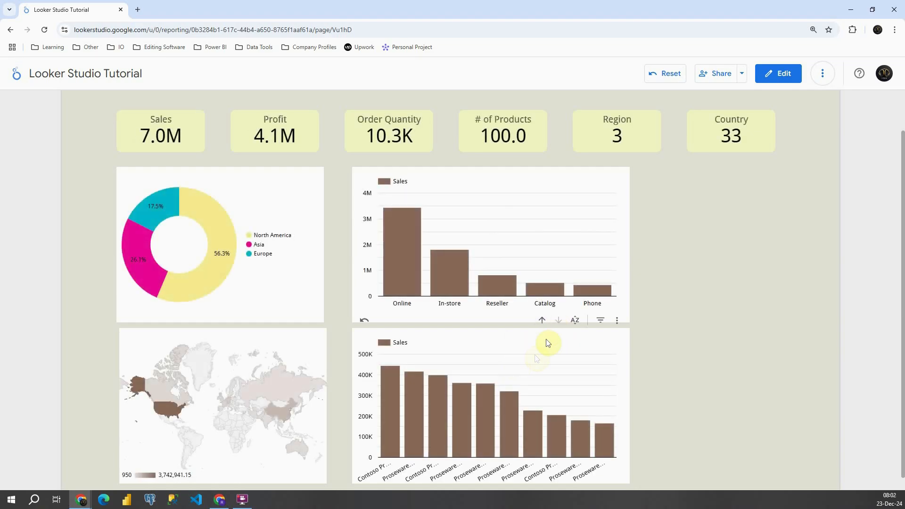
{"action": "left_click", "coordinate": [541, 321]}
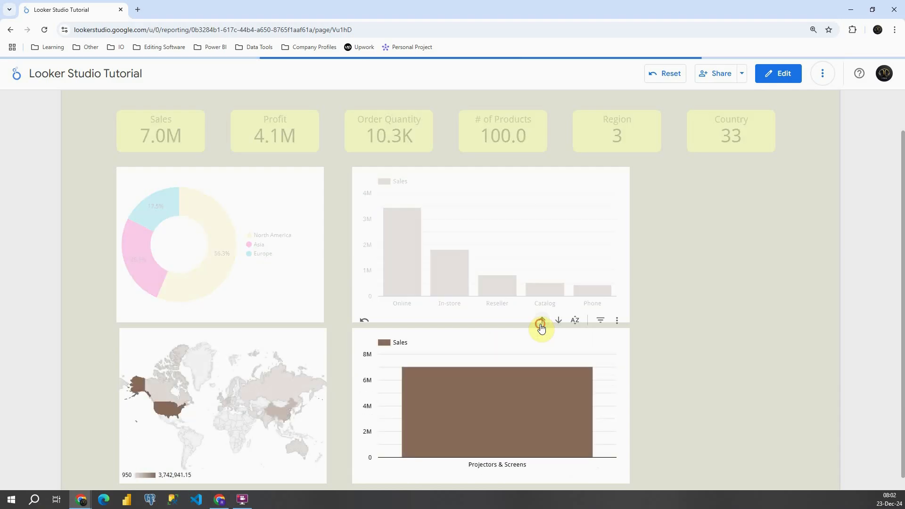
{"action": "left_click", "coordinate": [391, 396]}
{"action": "left_click", "coordinate": [667, 295]}
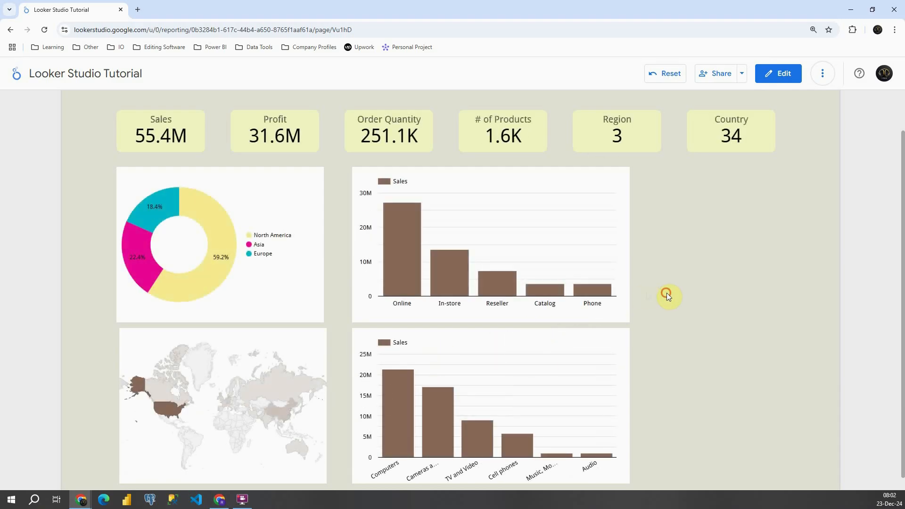
Switch to editing the report and add a time series chart beside the upper column chart, with Sales replacing its Region metric.
{"action": "left_click", "coordinate": [782, 73]}
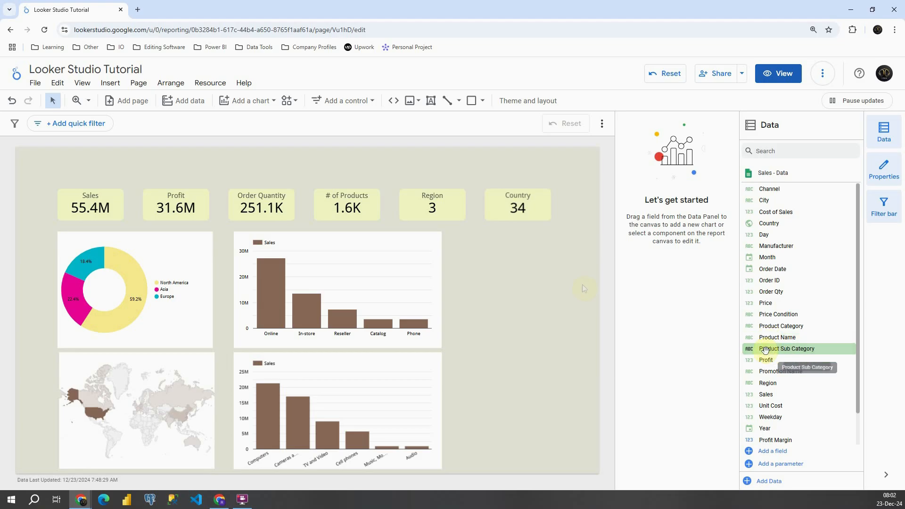
{"action": "left_click", "coordinate": [235, 103]}
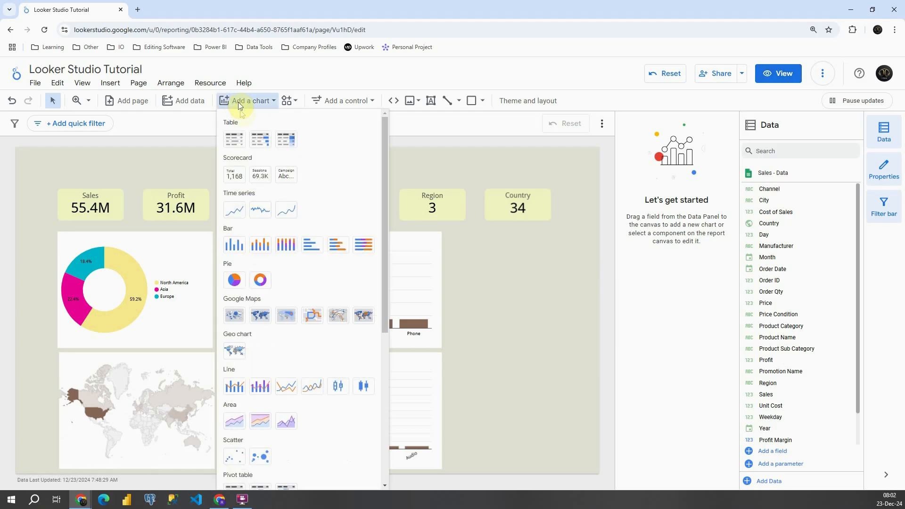
{"action": "left_click", "coordinate": [235, 211]}
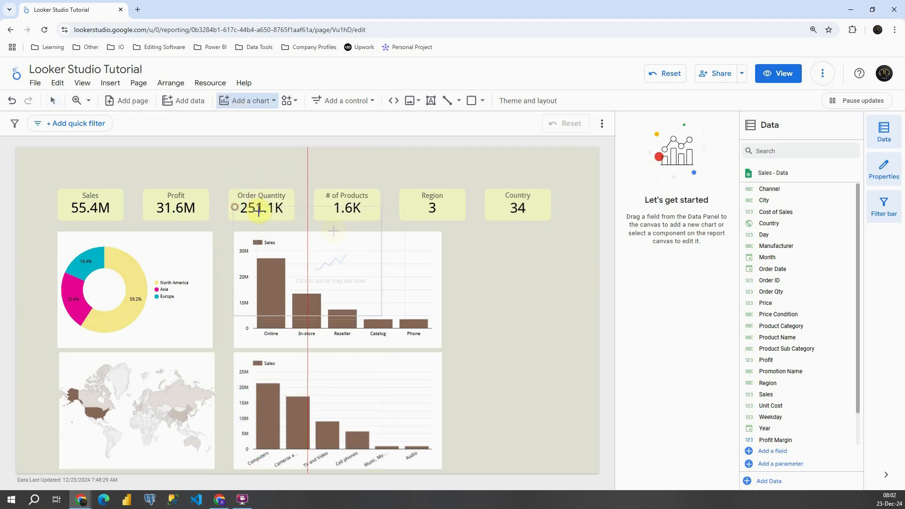
{"action": "left_click", "coordinate": [451, 237]}
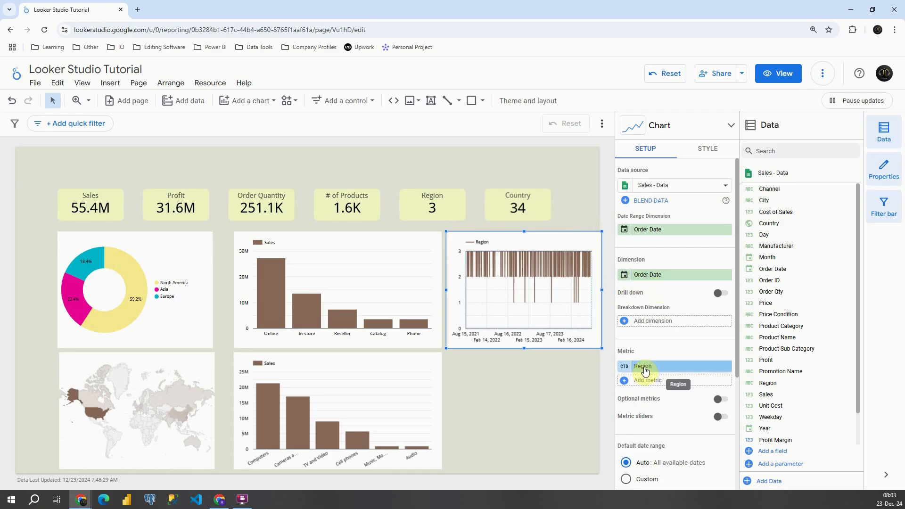
{"action": "left_click_drag", "start_coordinate": [778, 394], "coordinate": [669, 368]}
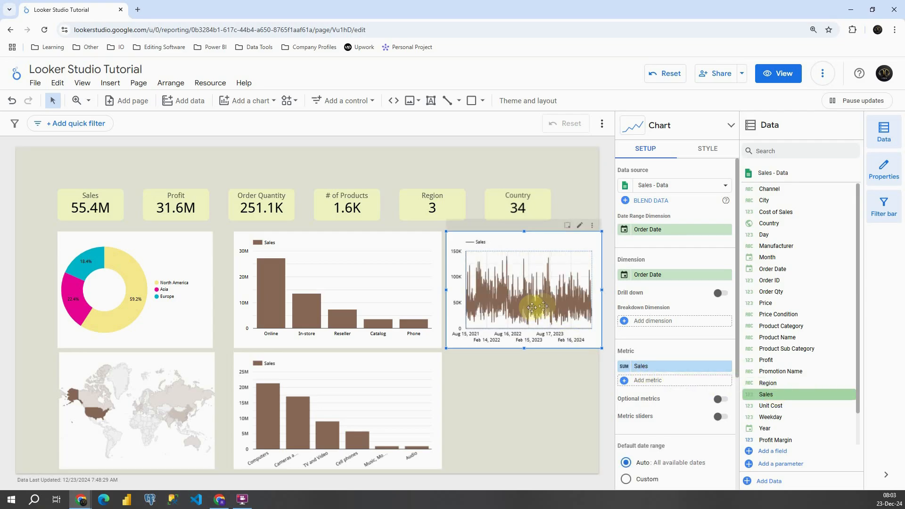
Set the data type of the time series chart's Order Date dimension to Month.
{"action": "left_click", "coordinate": [622, 276]}
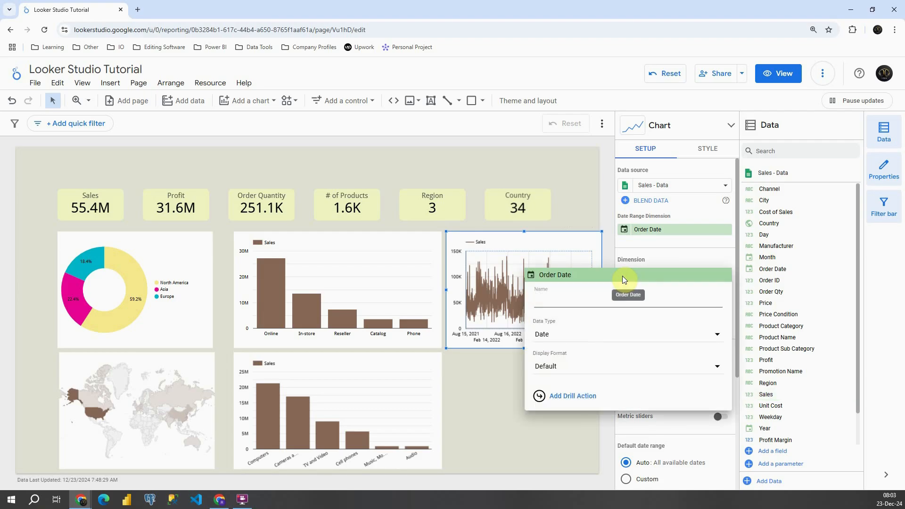
{"action": "left_click", "coordinate": [593, 336]}
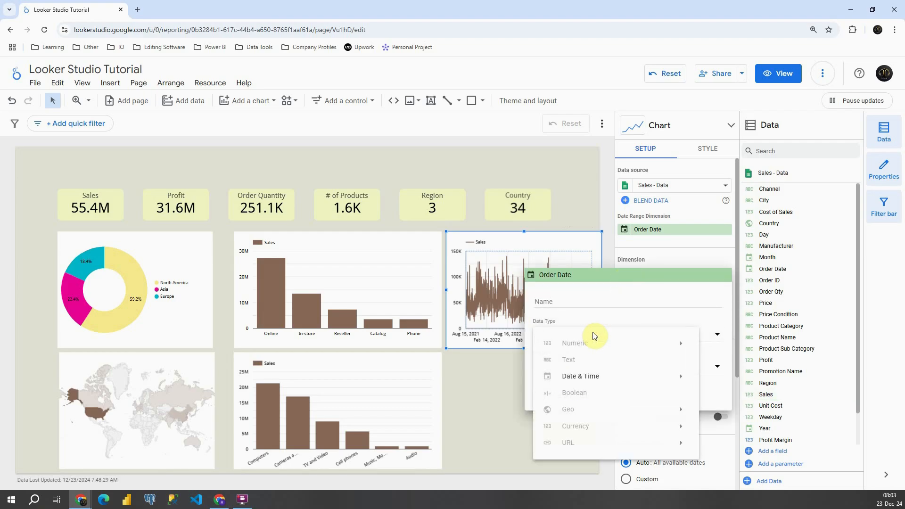
{"action": "mouse_move", "coordinate": [591, 376]}
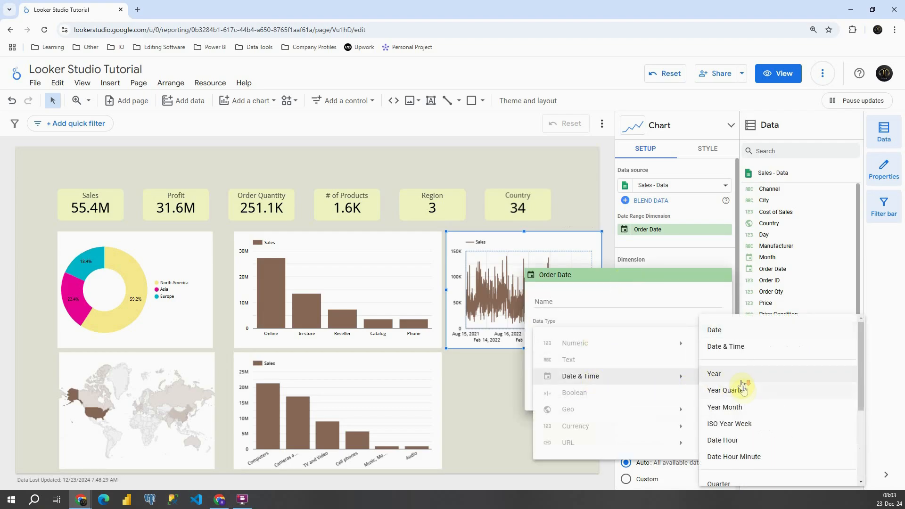
{"action": "scroll", "coordinate": [745, 392], "scroll_direction": "down", "scroll_amount": 2}
{"action": "scroll", "coordinate": [745, 392], "scroll_direction": "down", "scroll_amount": 1}
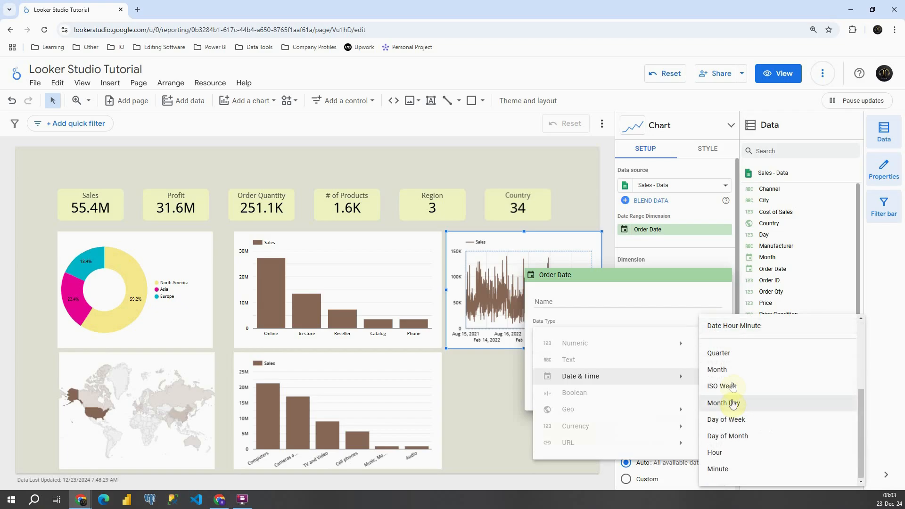
{"action": "left_click", "coordinate": [730, 370]}
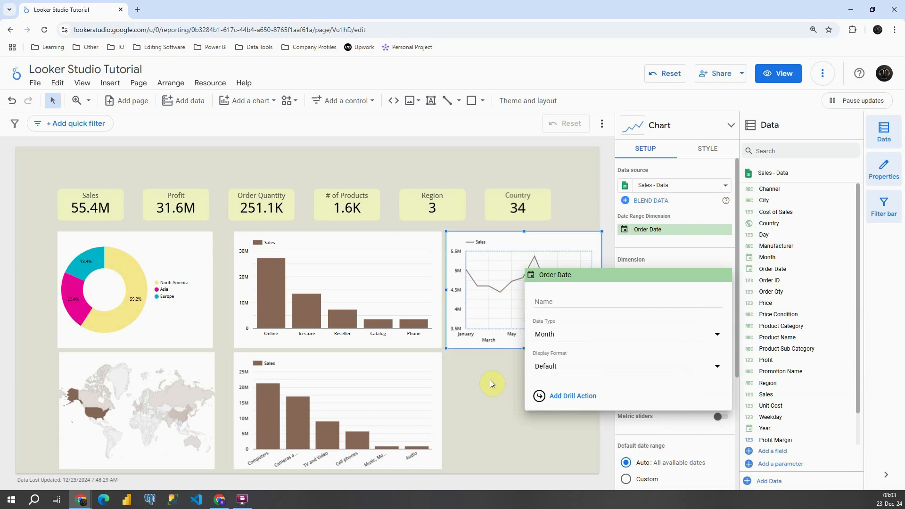
Set the data type of the time series chart's Order Date dimension to Year Month.
{"action": "left_click", "coordinate": [576, 334]}
{"action": "mouse_move", "coordinate": [598, 380]}
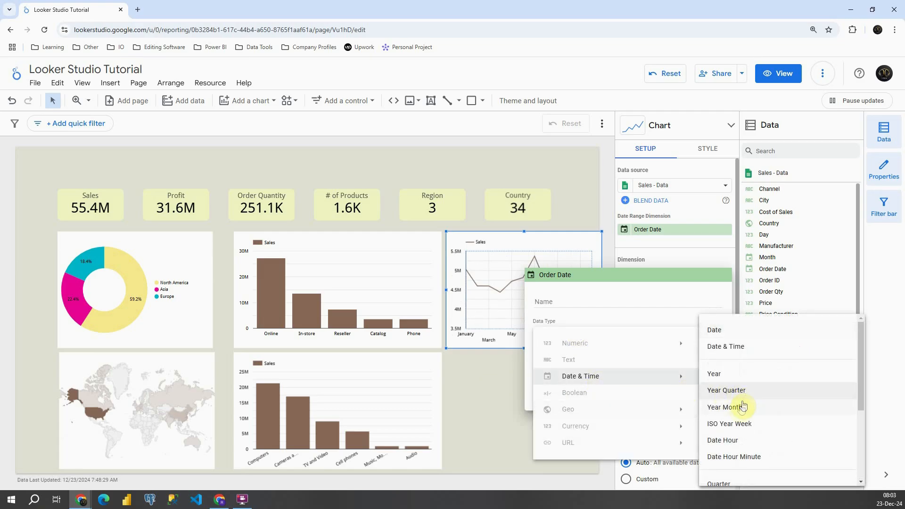
{"action": "left_click", "coordinate": [742, 406]}
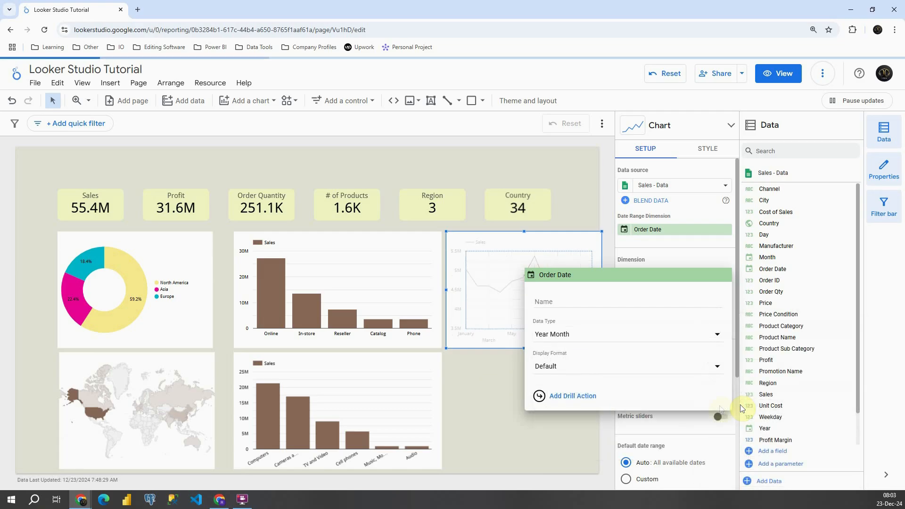
{"action": "left_click", "coordinate": [493, 387]}
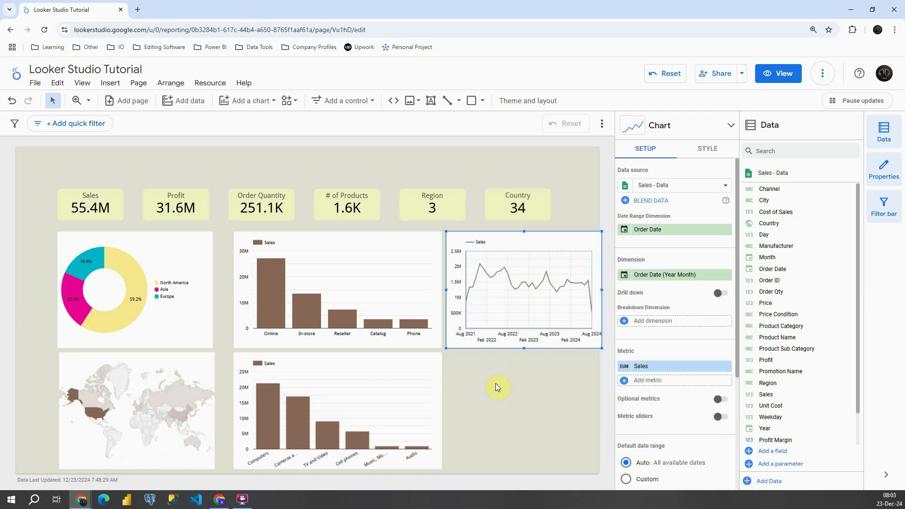
Shift the donut, geo and both column charts toward the page's left edge, and move the time series chart fully onto the page beside them.
{"action": "left_click", "coordinate": [176, 248]}
{"action": "left_click_drag", "start_coordinate": [176, 249], "coordinate": [151, 243]}
{"action": "left_click_drag", "start_coordinate": [138, 367], "coordinate": [136, 380]}
{"action": "left_click_drag", "start_coordinate": [336, 263], "coordinate": [317, 259]}
{"action": "left_click_drag", "start_coordinate": [354, 367], "coordinate": [335, 366]}
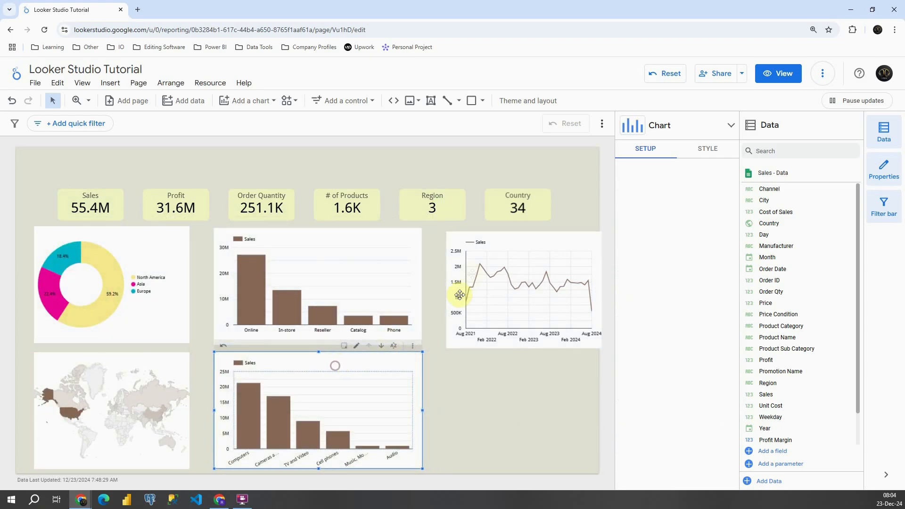
{"action": "left_click", "coordinate": [509, 249]}
{"action": "left_click_drag", "start_coordinate": [509, 248], "coordinate": [498, 239]}
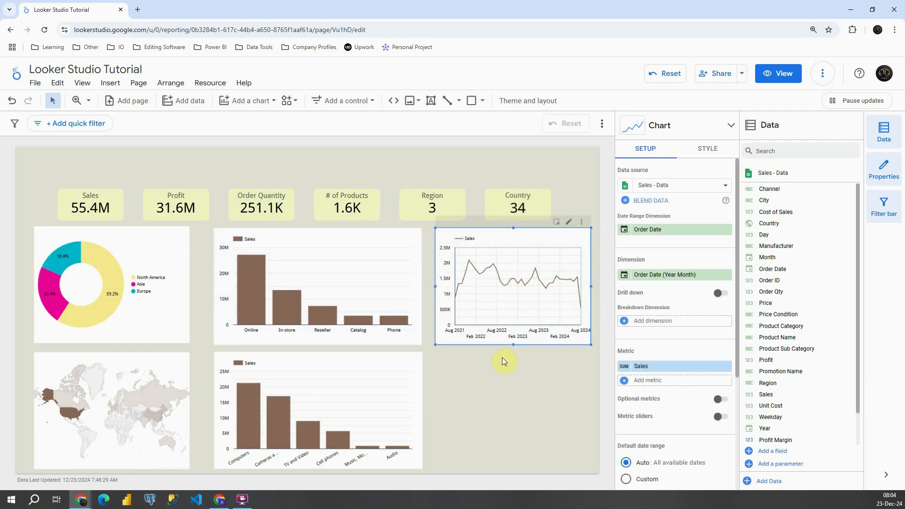